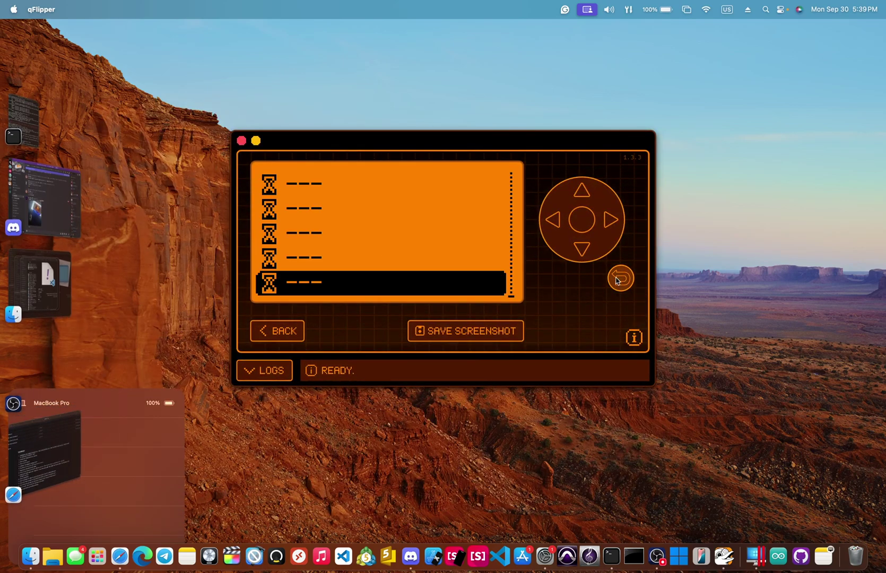
Step: Read the web crawler installation steps on GitHub in Safari, then return to qFlipper
{"action": "left_click", "coordinate": [45, 453]}
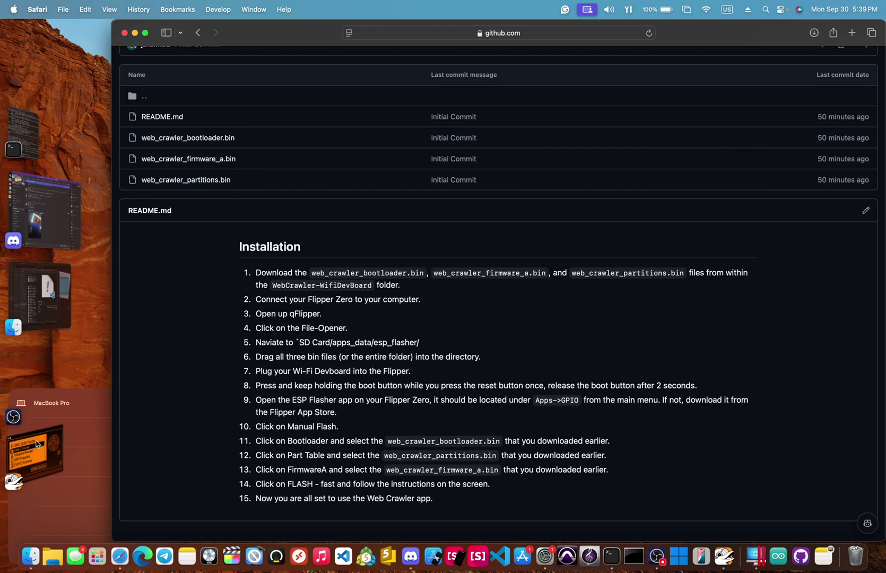
{"action": "left_click", "coordinate": [36, 443]}
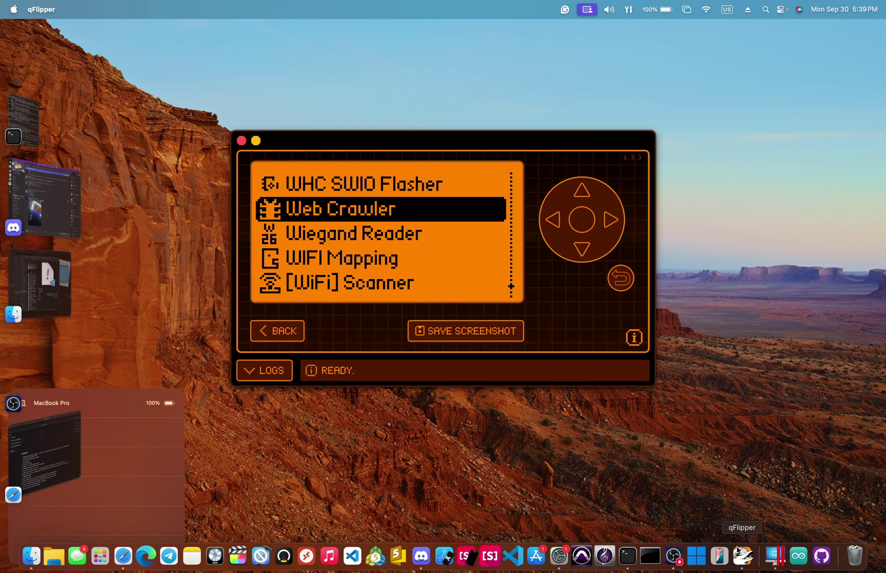
Step: Return to device info, recheck GitHub, and open the SD Card in qFlipper's file manager
{"action": "left_click", "coordinate": [268, 322]}
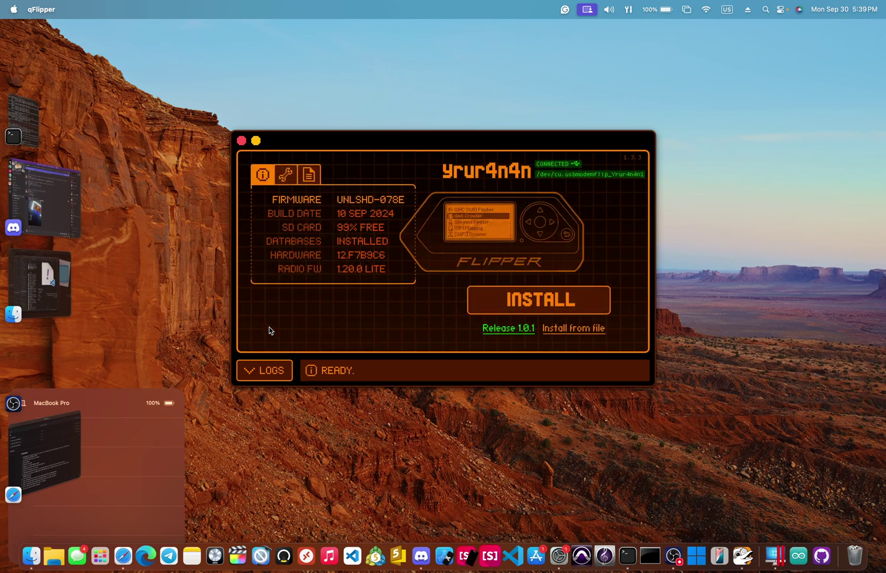
{"action": "left_click", "coordinate": [33, 447]}
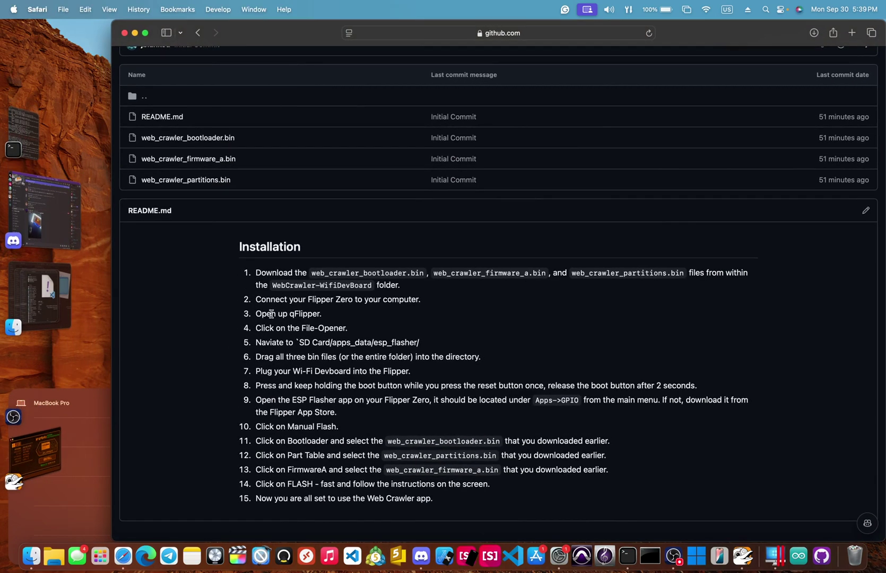
{"action": "left_click", "coordinate": [33, 447]}
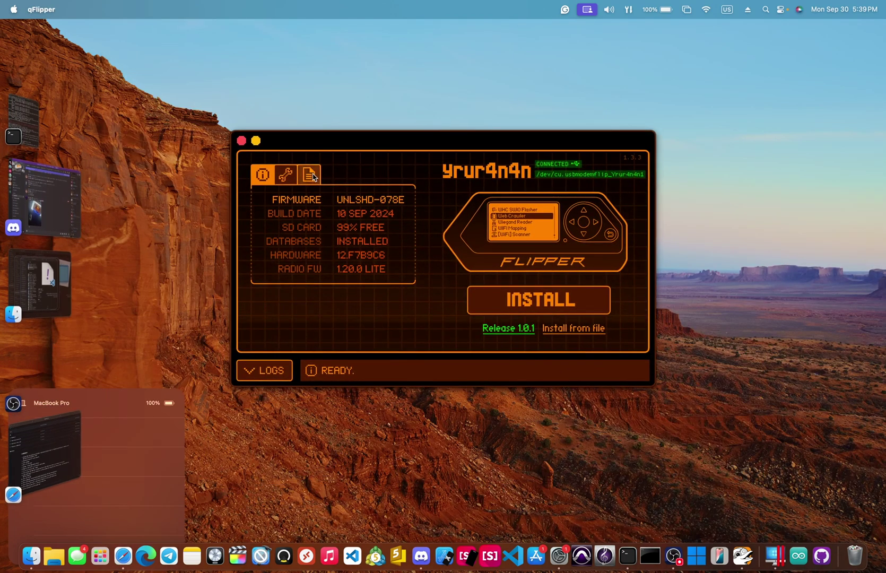
{"action": "left_click", "coordinate": [311, 177]}
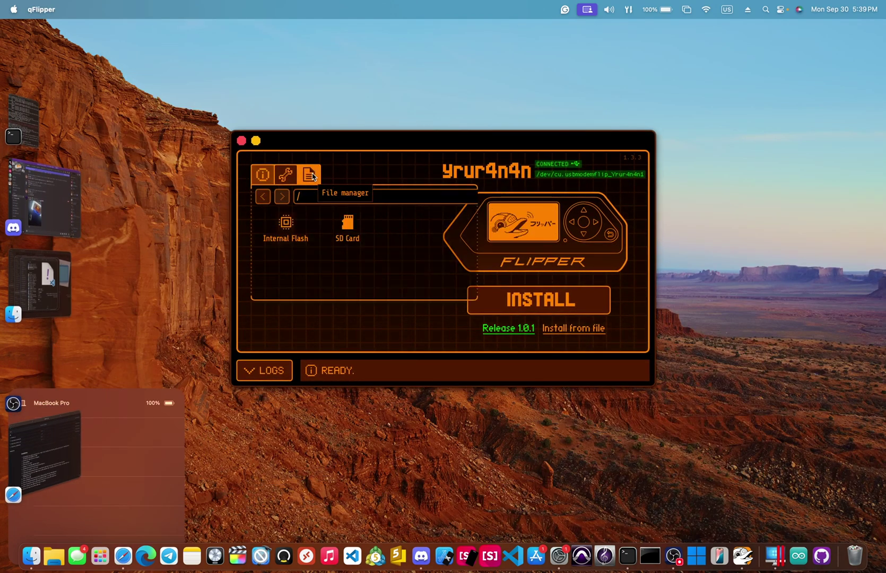
{"action": "double_click", "coordinate": [352, 229]}
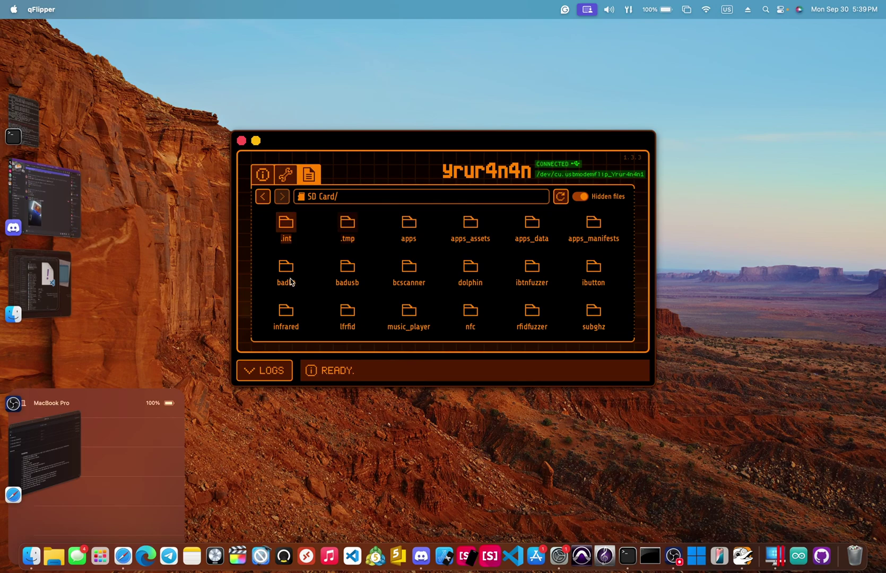
Step: After rechecking the GitHub steps, open SD Card/apps_data/esp_flasher
{"action": "left_click", "coordinate": [59, 443]}
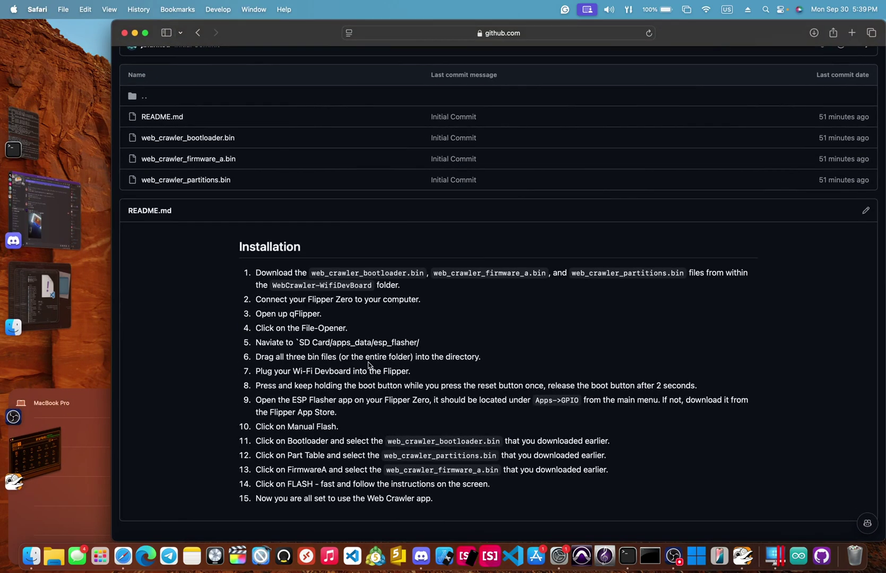
{"action": "scroll", "coordinate": [369, 365], "scroll_direction": "up", "scroll_amount": 5}
{"action": "left_click", "coordinate": [35, 451]}
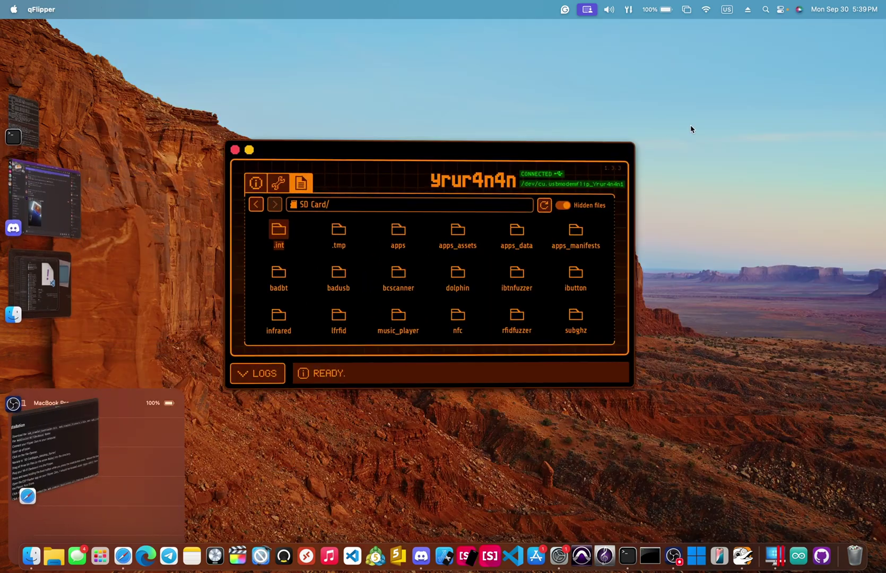
{"action": "double_click", "coordinate": [532, 231]}
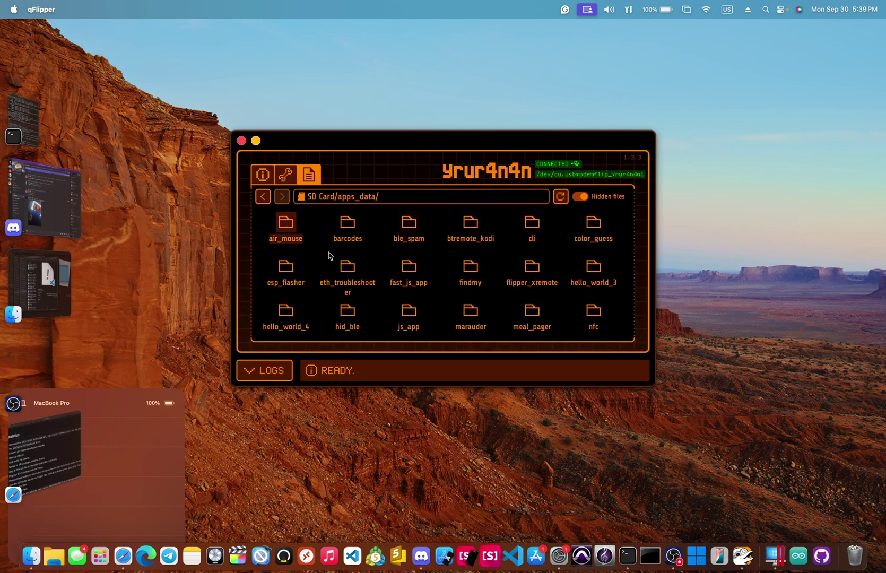
{"action": "scroll", "coordinate": [457, 240], "scroll_direction": "down", "scroll_amount": 5}
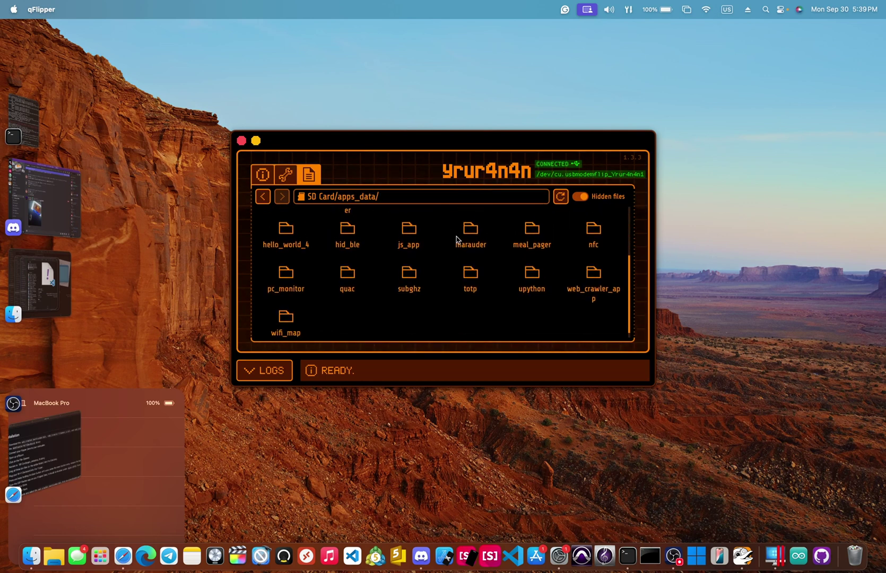
{"action": "scroll", "coordinate": [457, 239], "scroll_direction": "up", "scroll_amount": 5}
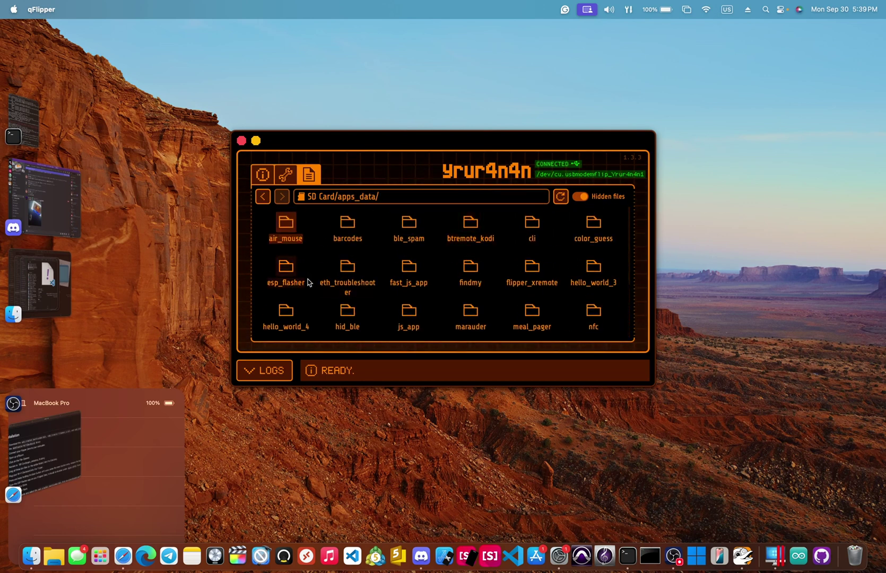
{"action": "double_click", "coordinate": [286, 273]}
Step: Bring up Finder, close the Downloads window, and bring the web_crawler project window forward
{"action": "left_click", "coordinate": [69, 429]}
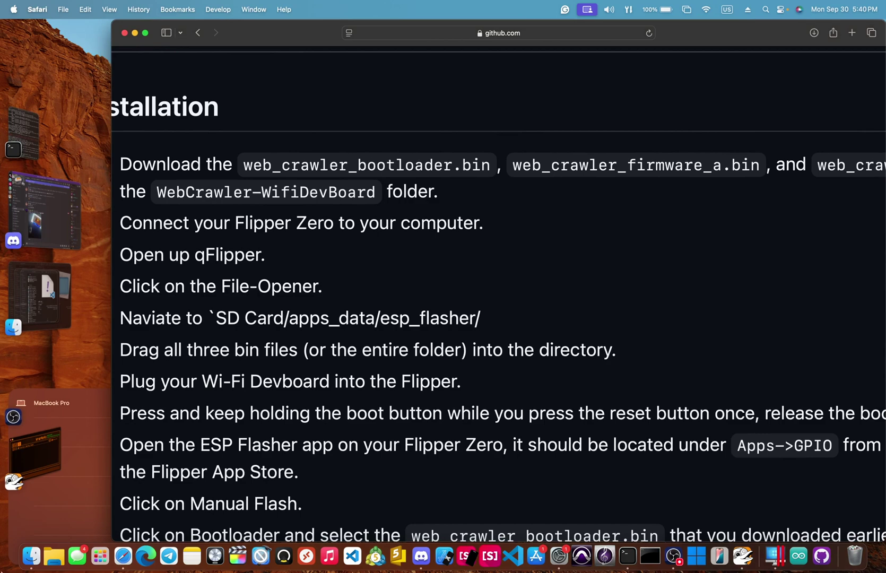
{"action": "left_click", "coordinate": [31, 555]}
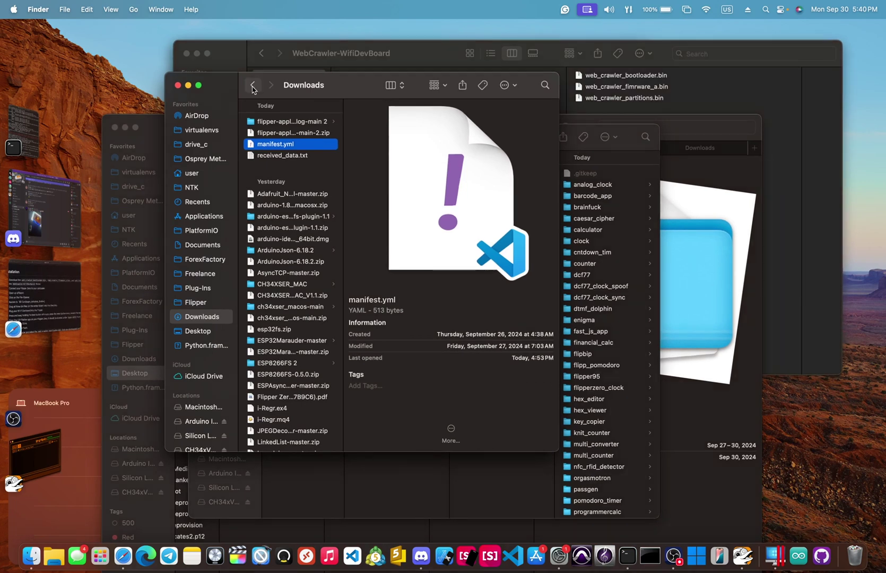
{"action": "left_click", "coordinate": [178, 85]}
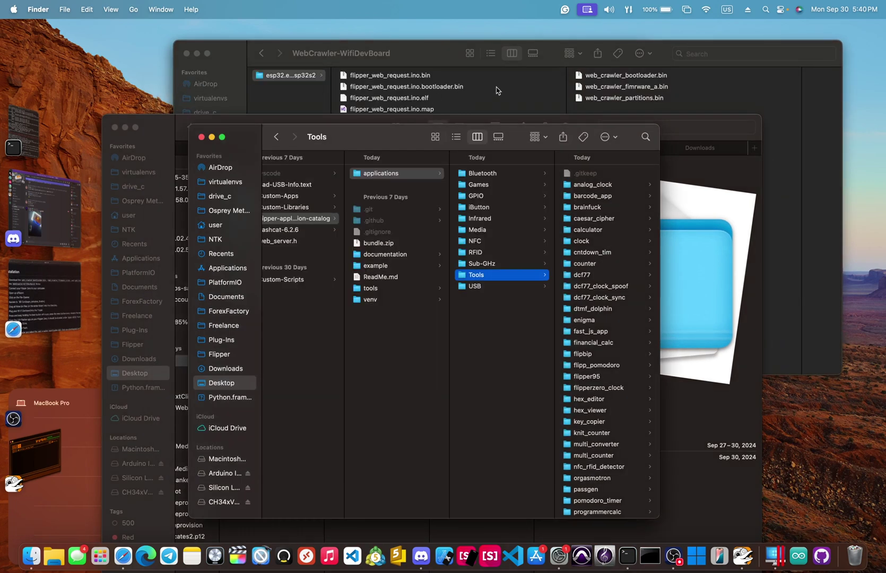
{"action": "left_click", "coordinate": [417, 55]}
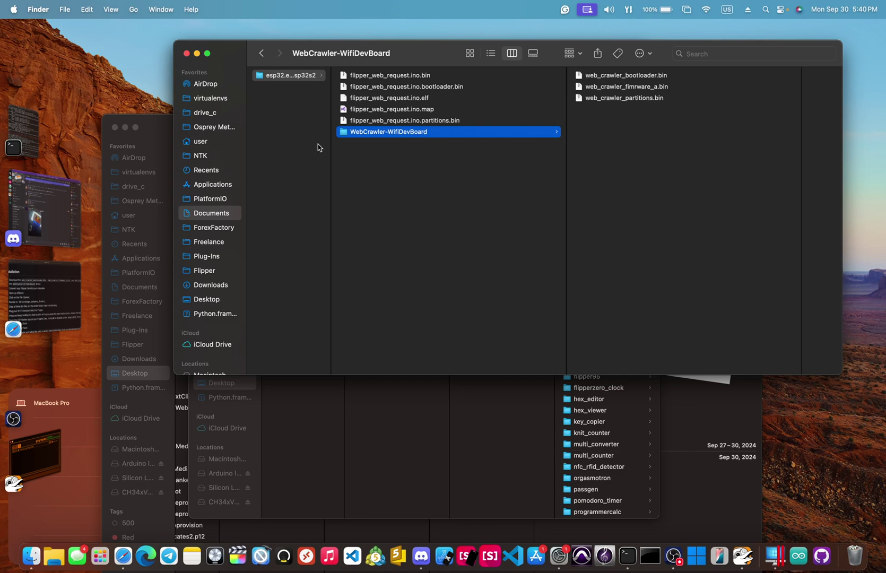
{"action": "left_click", "coordinate": [438, 457]}
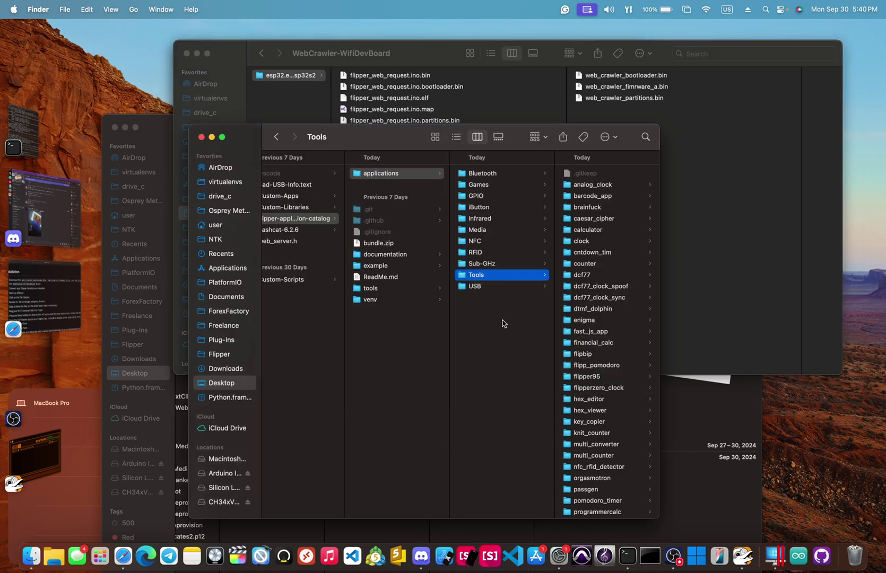
{"action": "left_click", "coordinate": [155, 133]}
Step: Browse WebCrawler-FlipperZero > assets > WebCrawler-WifiDevBoard and drag that folder toward qFlipper
{"action": "left_click", "coordinate": [491, 281]}
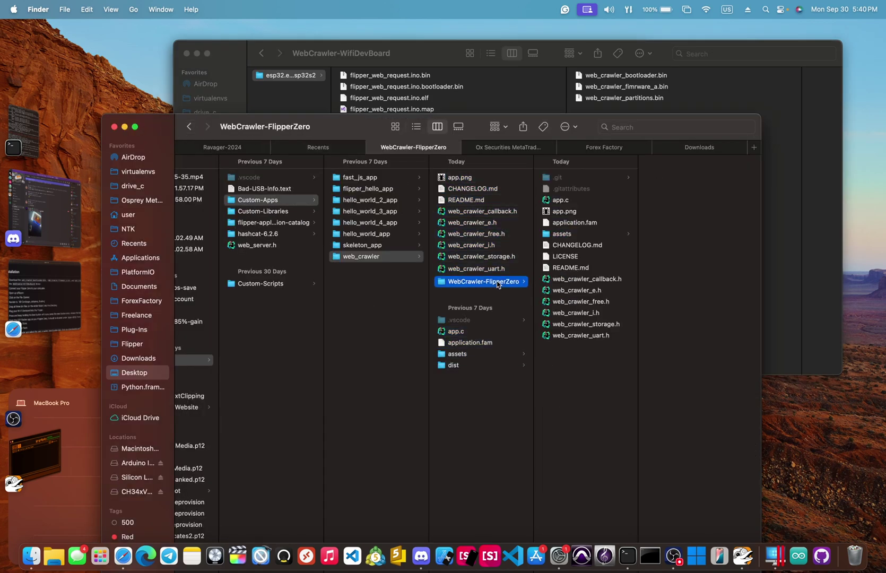
{"action": "left_click", "coordinate": [572, 234]}
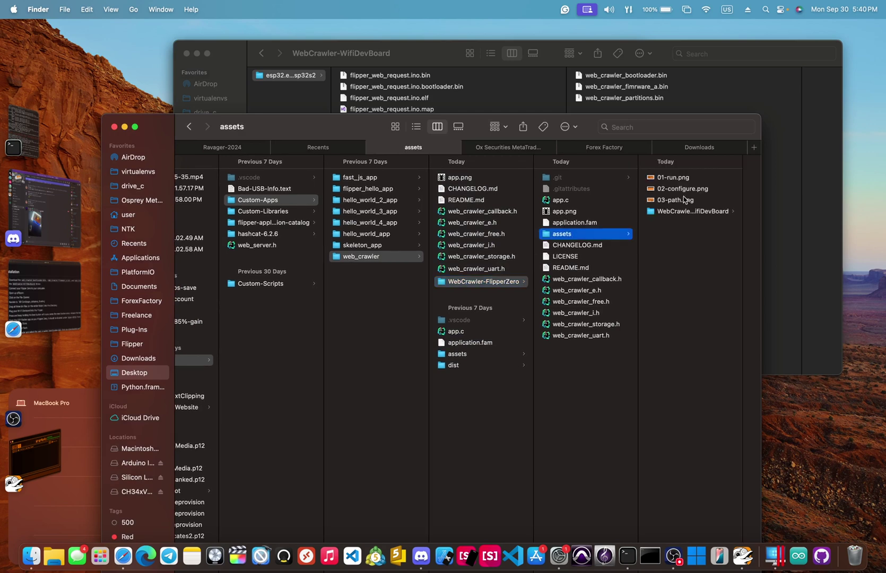
{"action": "left_click", "coordinate": [687, 211]}
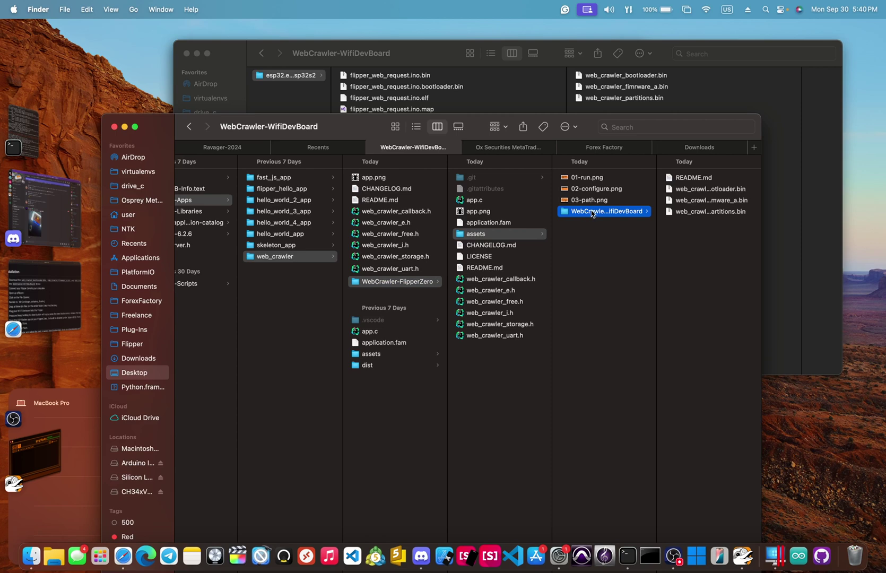
{"action": "left_click_drag", "start_coordinate": [603, 212], "coordinate": [373, 263]}
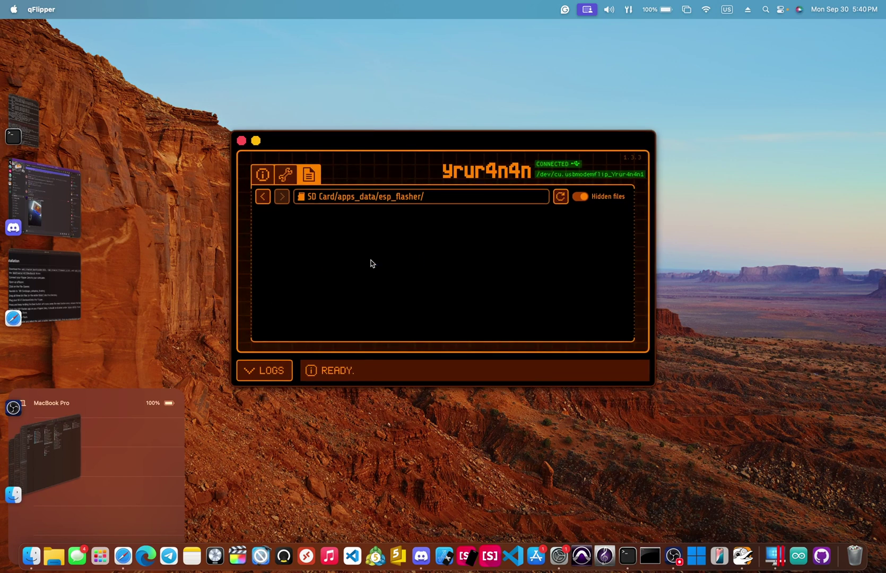
Step: Select the three web crawler .bin files and drag WebCrawler-WifiDevBoard into the Flipper's esp_flasher folder
{"action": "left_click", "coordinate": [74, 455]}
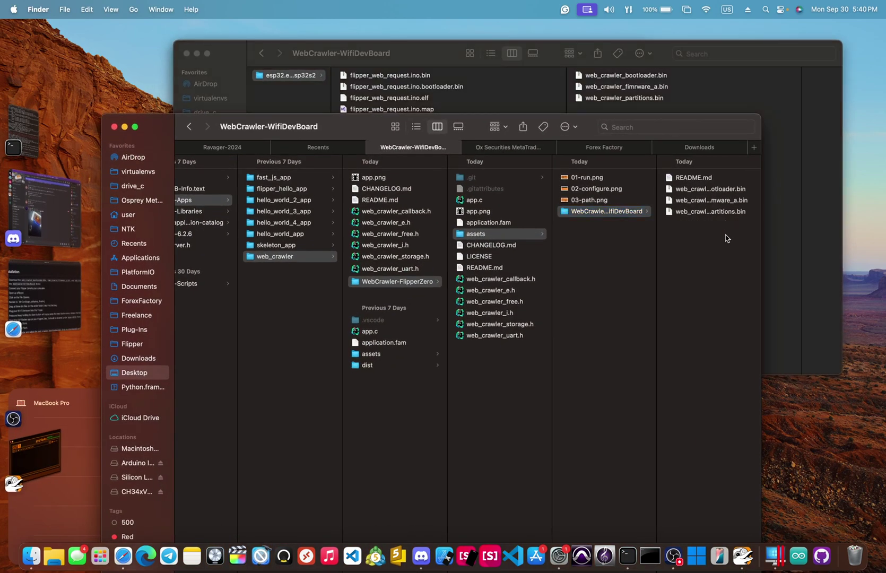
{"action": "left_click_drag", "start_coordinate": [714, 239], "coordinate": [706, 191]}
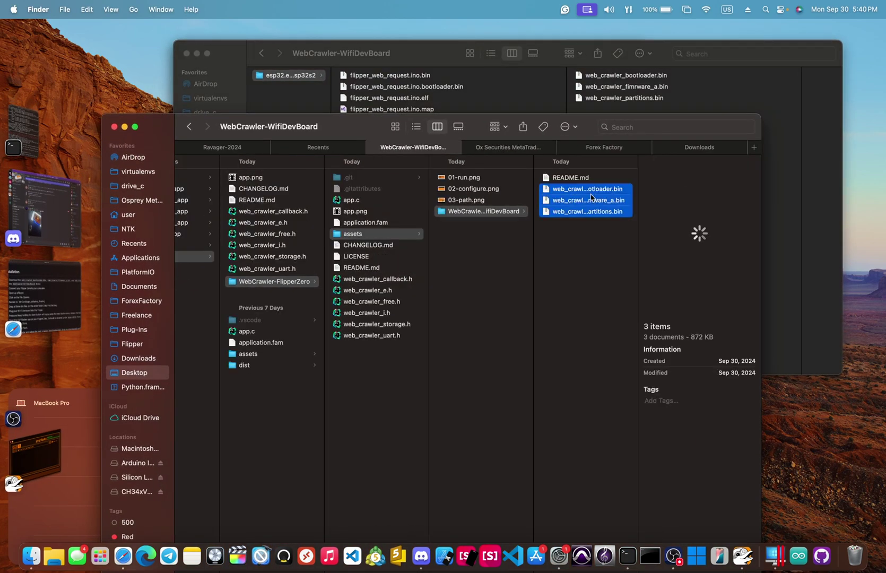
{"action": "scroll", "coordinate": [249, 395], "scroll_direction": "left", "scroll_amount": 5}
{"action": "scroll", "coordinate": [249, 396], "scroll_direction": "right", "scroll_amount": 5}
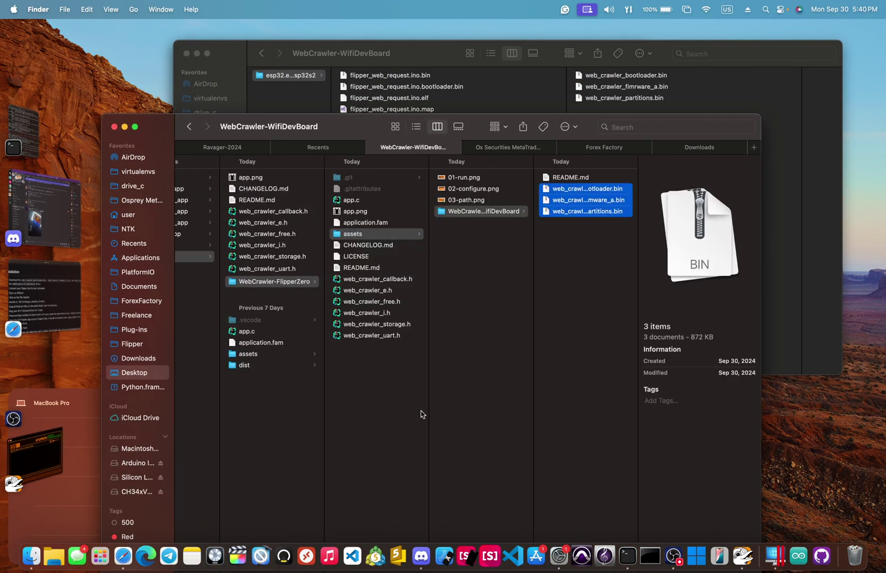
{"action": "left_click", "coordinate": [587, 211], "text": "super"}
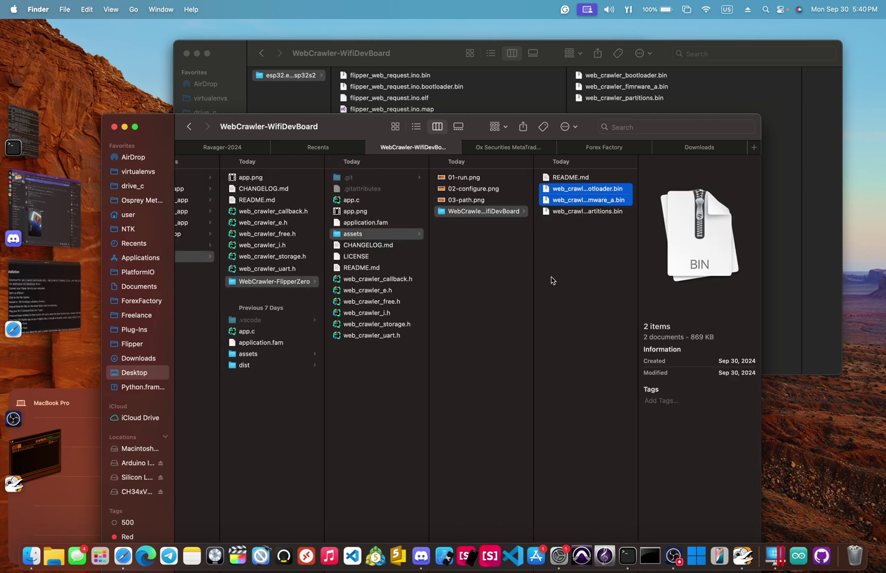
{"action": "left_click", "coordinate": [587, 211], "text": "super"}
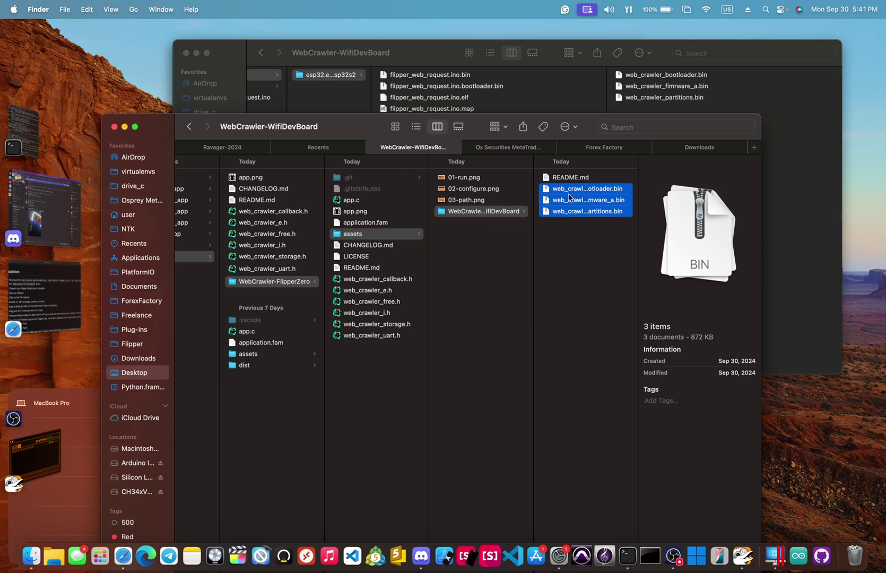
{"action": "left_click_drag", "start_coordinate": [501, 212], "coordinate": [404, 276]}
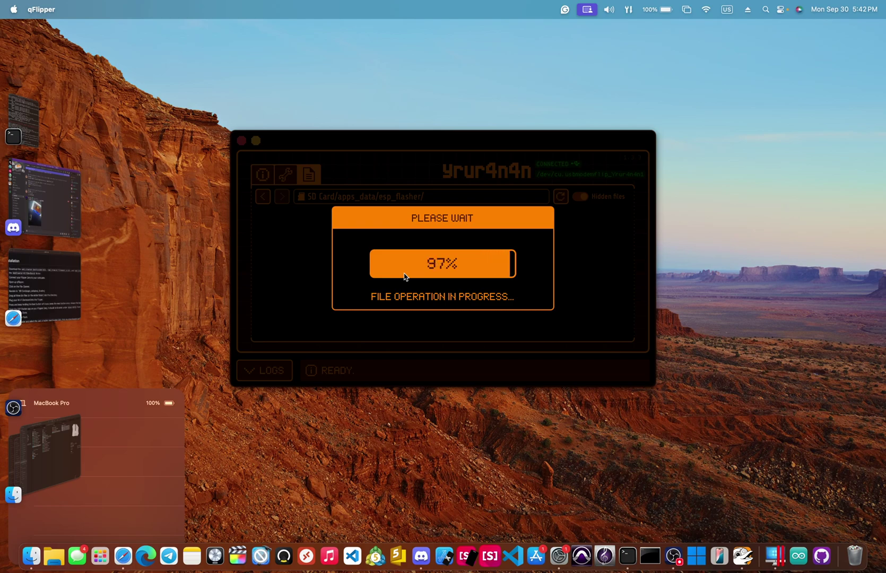
{"action": "left_click", "coordinate": [123, 555]}
{"action": "scroll", "coordinate": [373, 342], "scroll_direction": "left", "scroll_amount": 2}
{"action": "scroll", "coordinate": [372, 342], "scroll_direction": "left", "scroll_amount": 1}
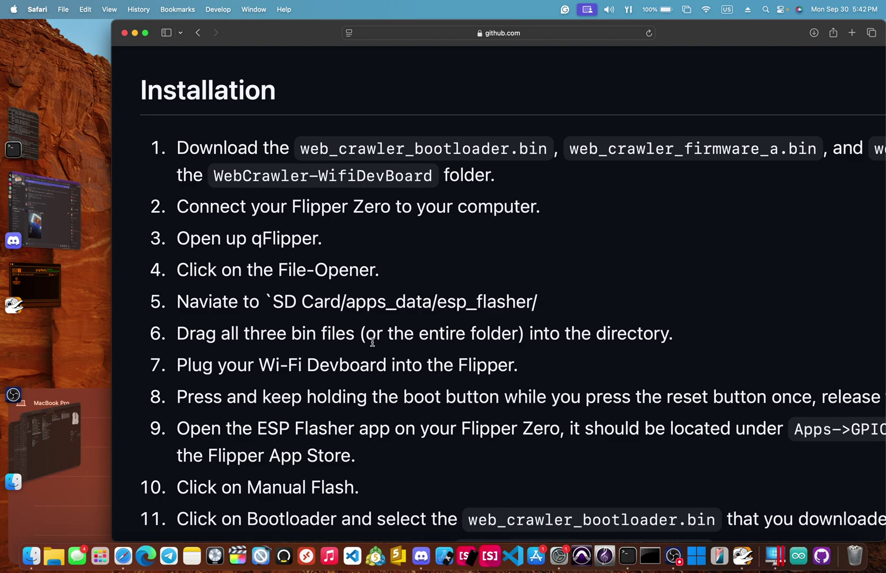
{"action": "scroll", "coordinate": [372, 342], "scroll_direction": "down", "scroll_amount": 1}
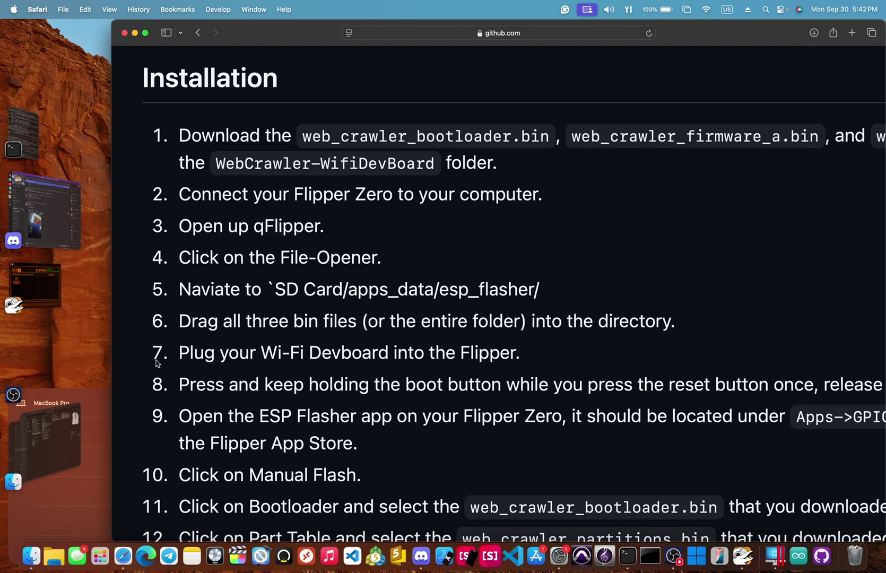
{"action": "left_click", "coordinate": [32, 290]}
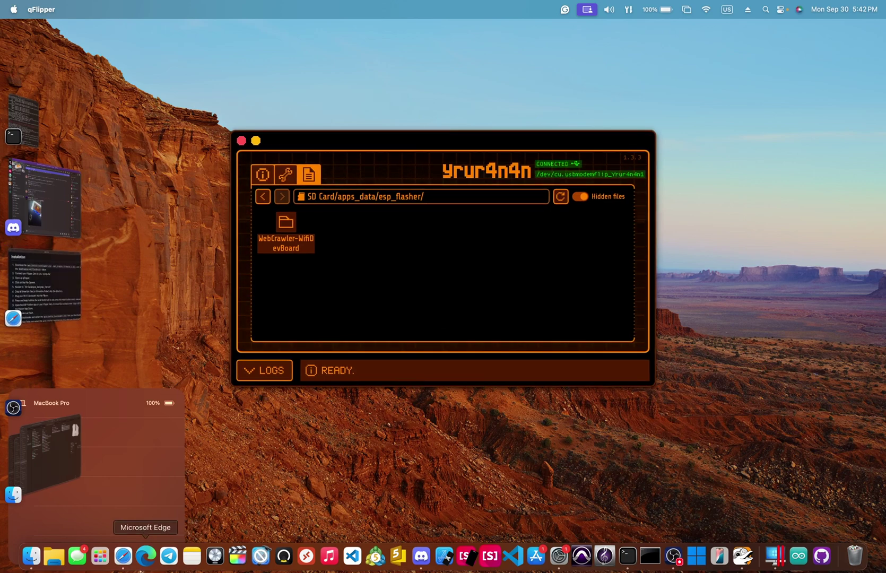
{"action": "left_click", "coordinate": [123, 555]}
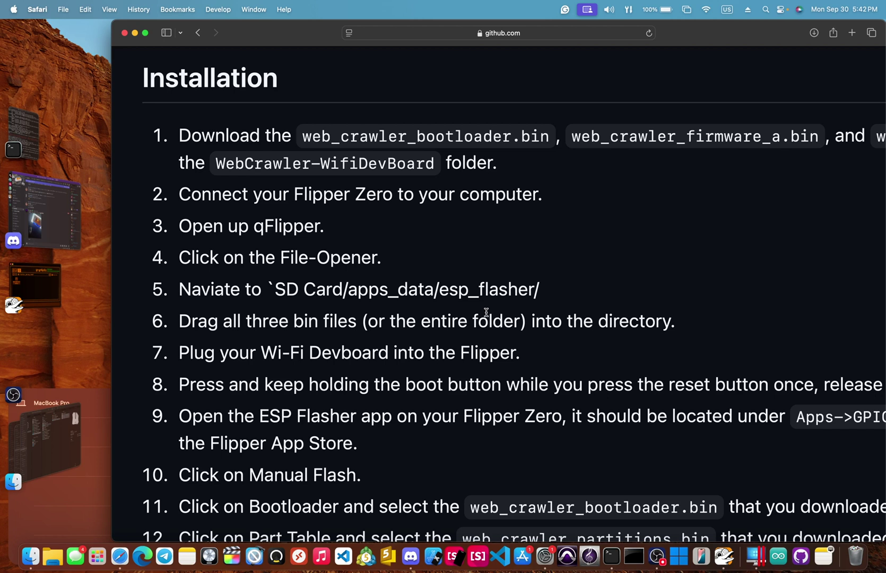
{"action": "scroll", "coordinate": [486, 313], "scroll_direction": "right", "scroll_amount": 5}
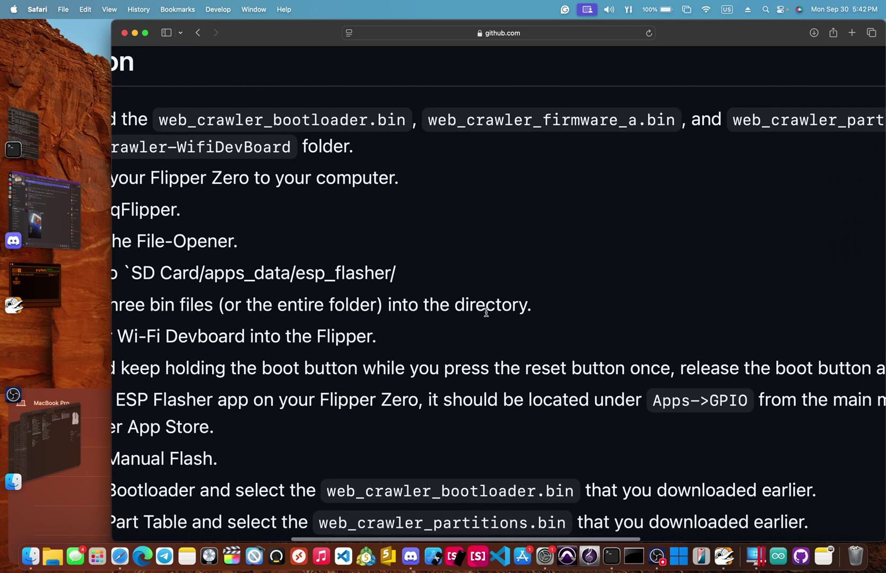
{"action": "scroll", "coordinate": [486, 312], "scroll_direction": "right", "scroll_amount": 5}
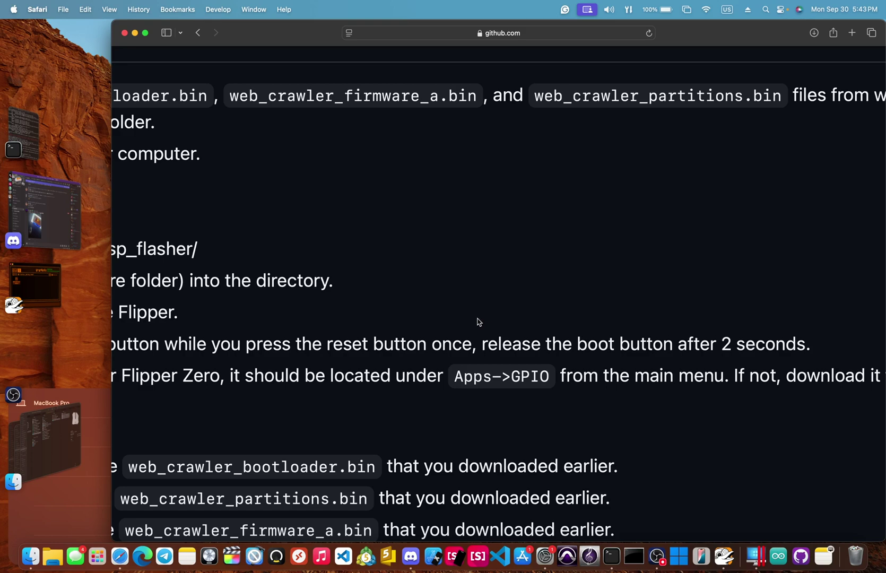
{"action": "scroll", "coordinate": [479, 321], "scroll_direction": "down", "scroll_amount": 3}
{"action": "scroll", "coordinate": [479, 321], "scroll_direction": "left", "scroll_amount": 5}
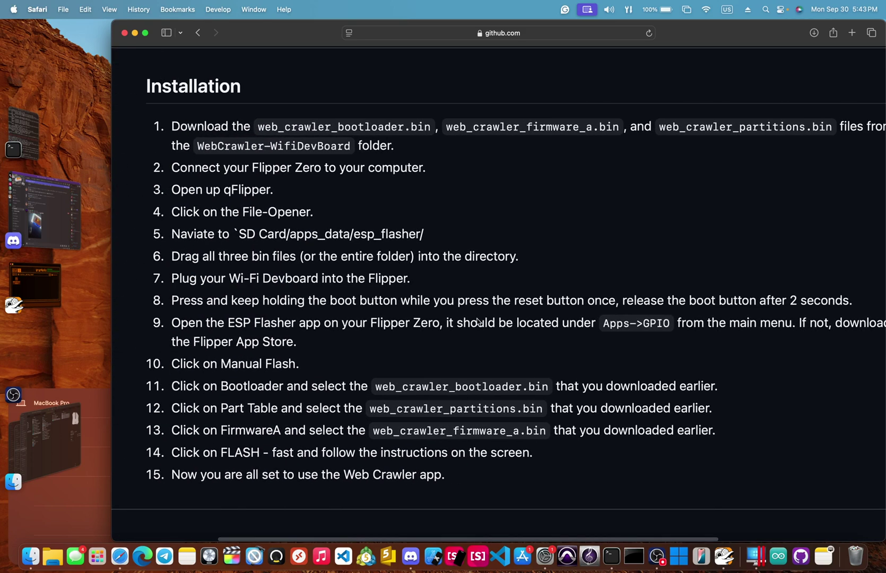
{"action": "scroll", "coordinate": [204, 304], "scroll_direction": "up", "scroll_amount": 3}
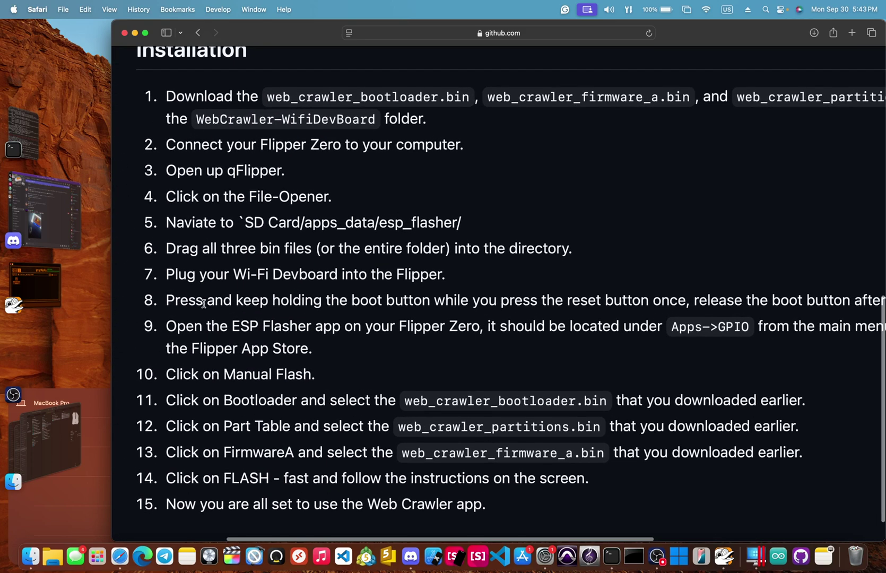
{"action": "left_click", "coordinate": [36, 287]}
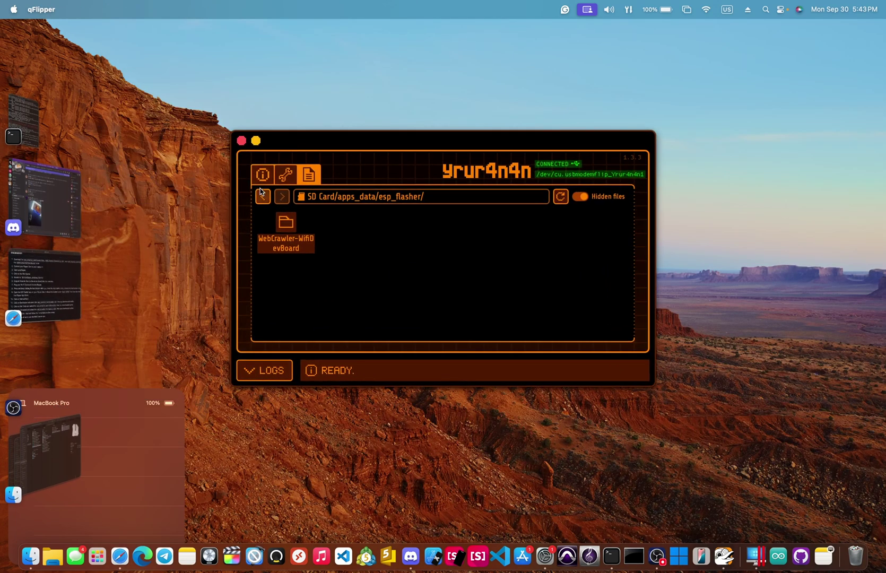
Step: On the Flipper's remote screen, enter Apps > GPIO and move three entries down toward ESP Flasher
{"action": "left_click", "coordinate": [262, 174]}
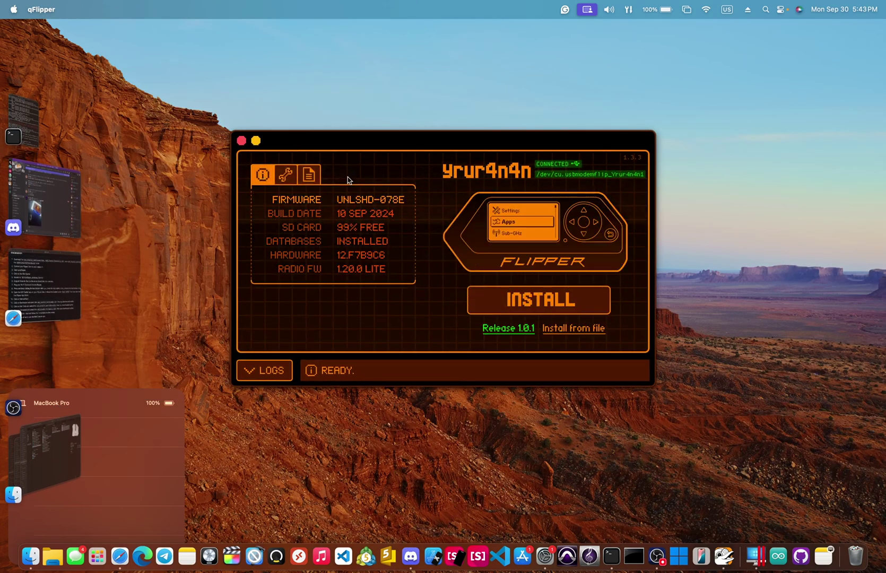
{"action": "left_click", "coordinate": [527, 226]}
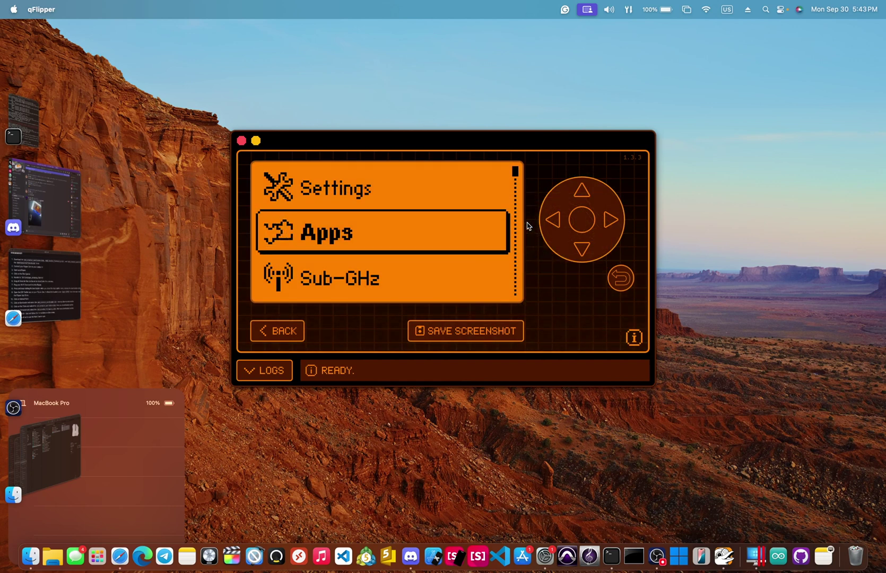
{"action": "key", "text": "Return"}
{"action": "key", "text": "Down"}
{"action": "key", "text": "Down"}
{"action": "key", "text": "Down"}
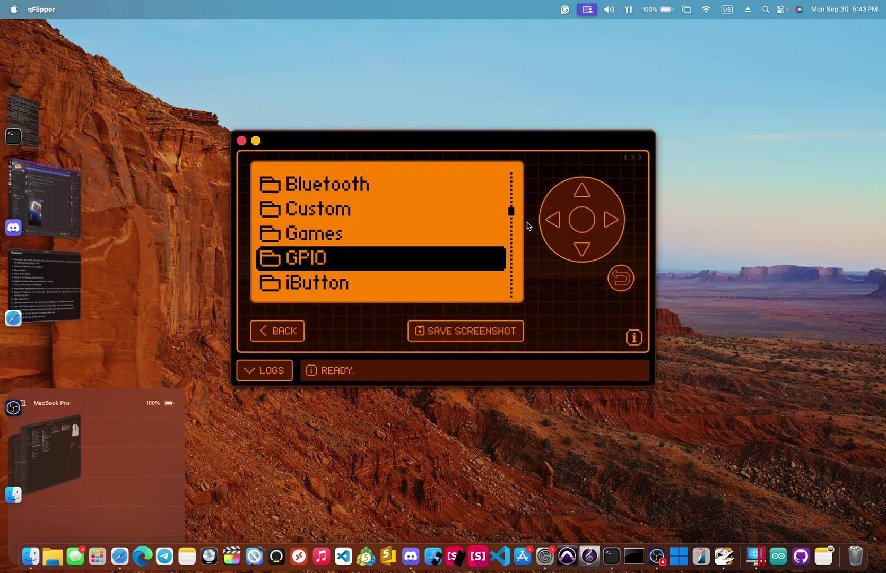
{"action": "key", "text": "Return"}
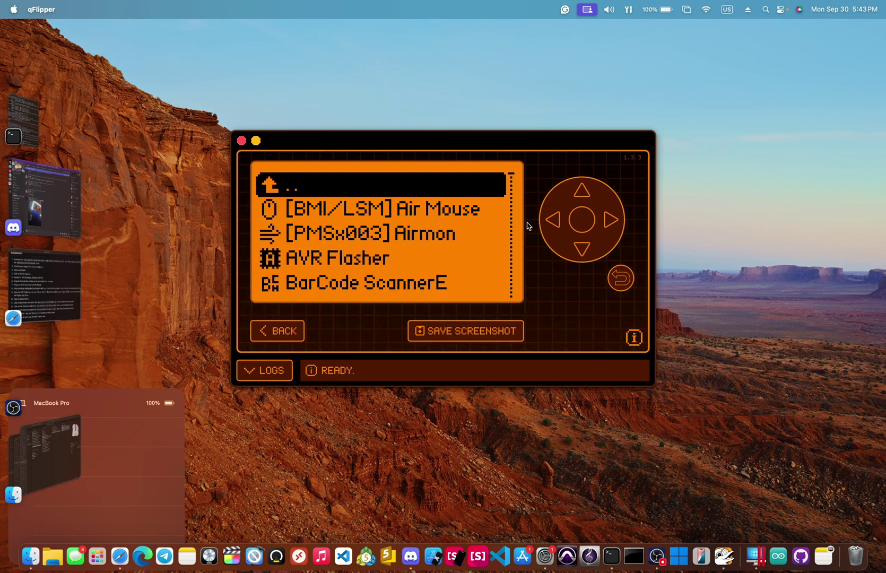
{"action": "key", "text": "Down"}
{"action": "key", "text": "Down"}
{"action": "key", "text": "Down"}
{"action": "key", "text": "Down"}
{"action": "key", "text": "Down"}
{"action": "key", "text": "Down"}
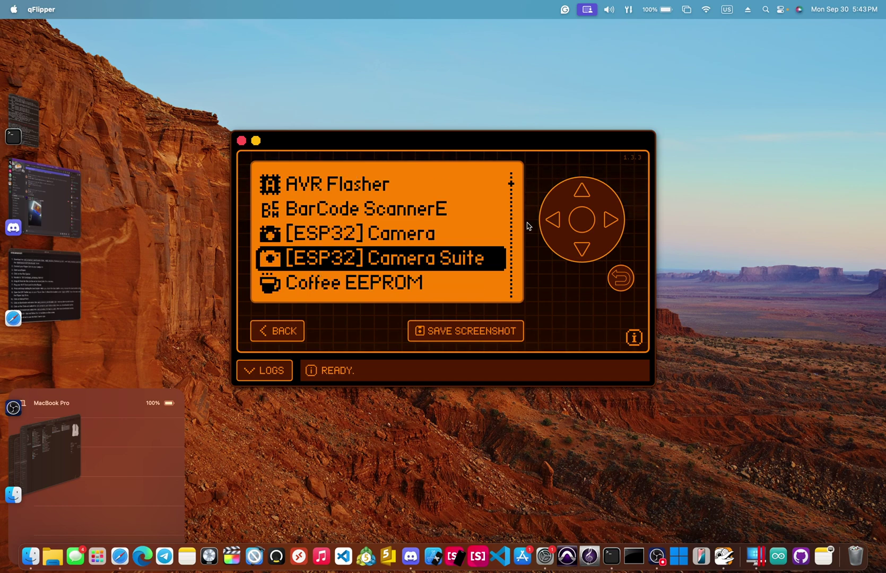
{"action": "key", "text": "Down"}
{"action": "key", "text": "Down"}
{"action": "key", "text": "Down"}
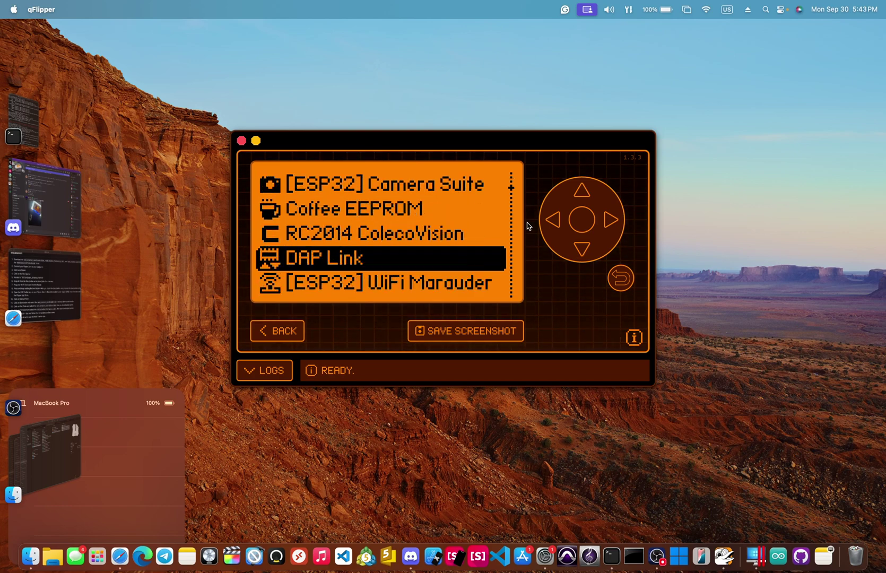
{"action": "key", "text": "Down"}
{"action": "key", "text": "Down"}
{"action": "key", "text": "Down"}
{"action": "key", "text": "Down"}
{"action": "key", "text": "Down"}
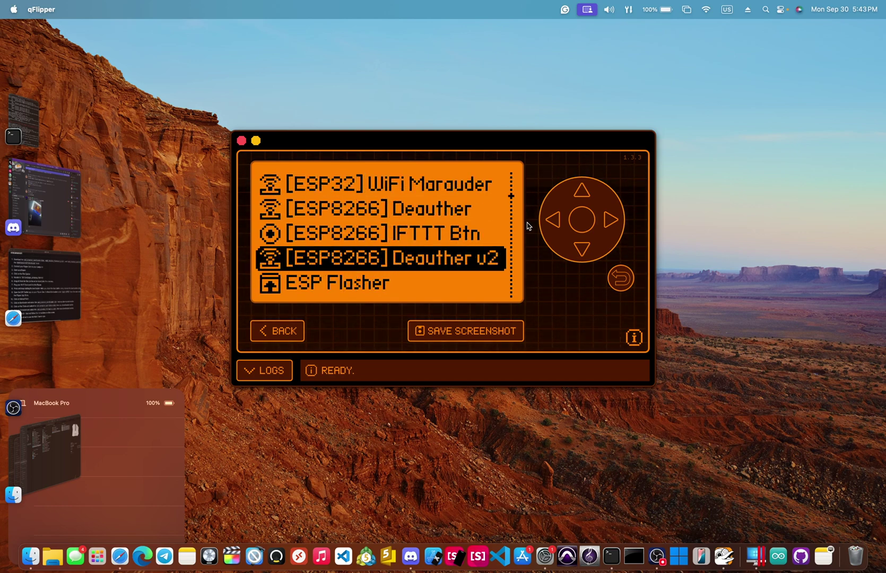